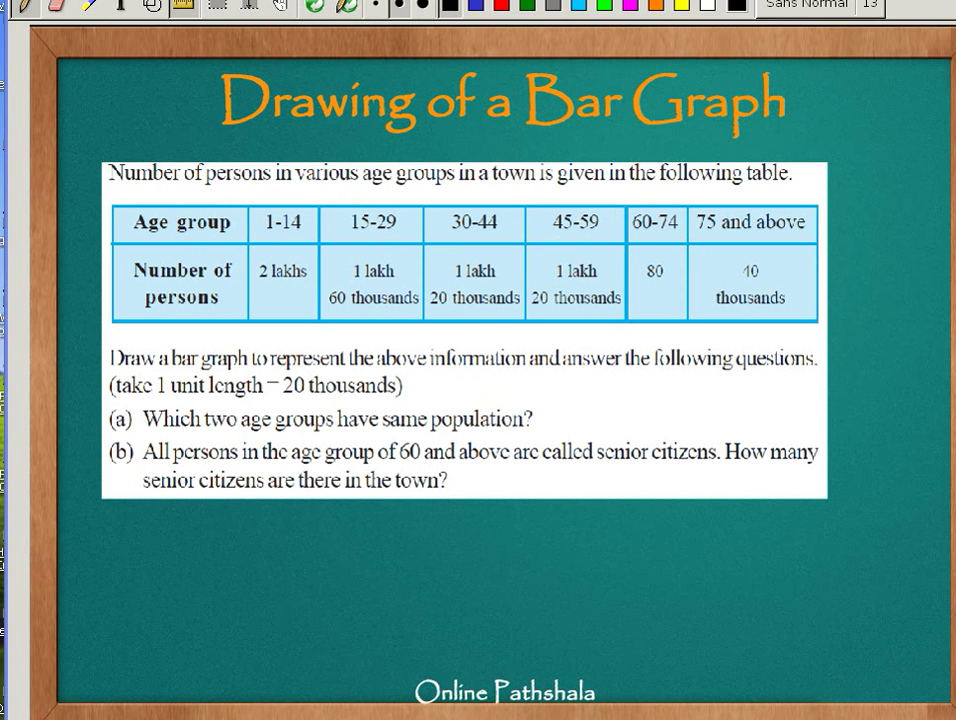
Step: Advance to the grid-paper page showing the age-group population table
{"action": "key", "text": "Page_Down"}
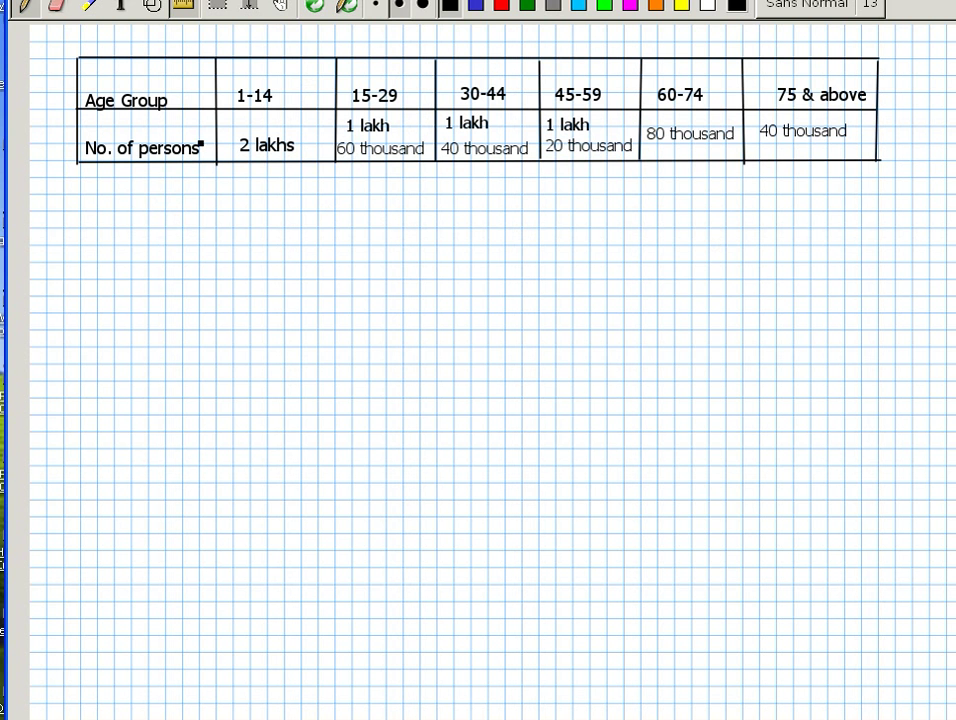
Step: Draw vertical and horizontal axes with arrowheads below the table, labelled Y and X
{"action": "mouse_move", "coordinate": [173, 205]}
{"action": "left_mouse_down"}
{"action": "mouse_move", "coordinate": [183, 474]}
{"action": "mouse_move", "coordinate": [171, 693]}
{"action": "mouse_move", "coordinate": [205, 664]}
{"action": "mouse_move", "coordinate": [262, 660]}
{"action": "mouse_move", "coordinate": [955, 659]}
{"action": "left_mouse_up"}
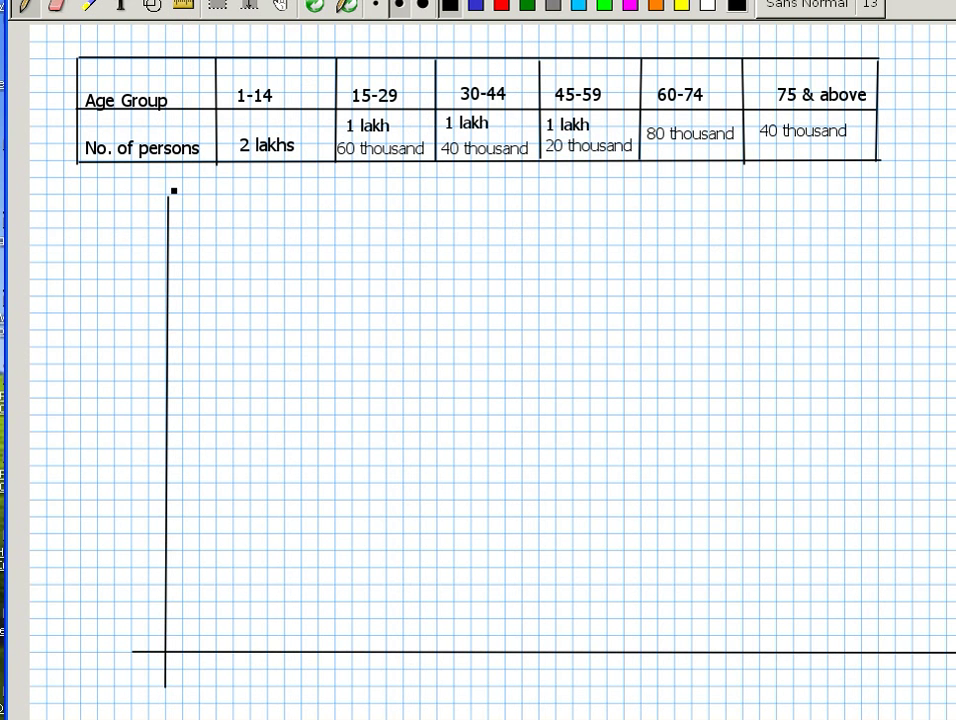
{"action": "left_click_drag", "start_coordinate": [161, 210], "coordinate": [175, 210]}
{"action": "mouse_move", "coordinate": [128, 652]}
{"action": "left_mouse_down"}
{"action": "mouse_move", "coordinate": [168, 692]}
{"action": "mouse_move", "coordinate": [177, 678]}
{"action": "left_mouse_up"}
{"action": "left_click_drag", "start_coordinate": [955, 674], "coordinate": [949, 693]}
{"action": "left_click_drag", "start_coordinate": [139, 186], "coordinate": [141, 210]}
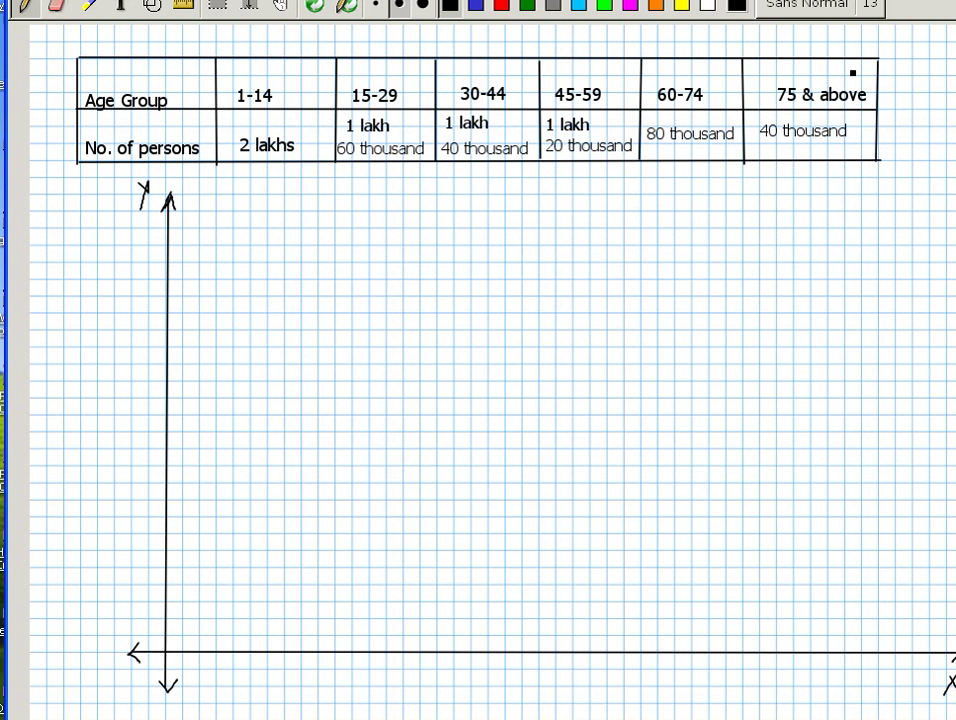
{"action": "mouse_move", "coordinate": [711, 184]}
{"action": "left_mouse_down"}
{"action": "mouse_move", "coordinate": [716, 203]}
{"action": "mouse_move", "coordinate": [787, 203]}
{"action": "mouse_move", "coordinate": [807, 189]}
{"action": "mouse_move", "coordinate": [812, 200]}
{"action": "mouse_move", "coordinate": [846, 198]}
{"action": "mouse_move", "coordinate": [861, 183]}
{"action": "mouse_move", "coordinate": [856, 200]}
{"action": "left_mouse_up"}
Step: Handwrite '1 unit length = 20k' beneath the right side of the table
{"action": "left_click_drag", "start_coordinate": [846, 188], "coordinate": [862, 186]}
{"action": "left_click_drag", "start_coordinate": [862, 178], "coordinate": [871, 200]}
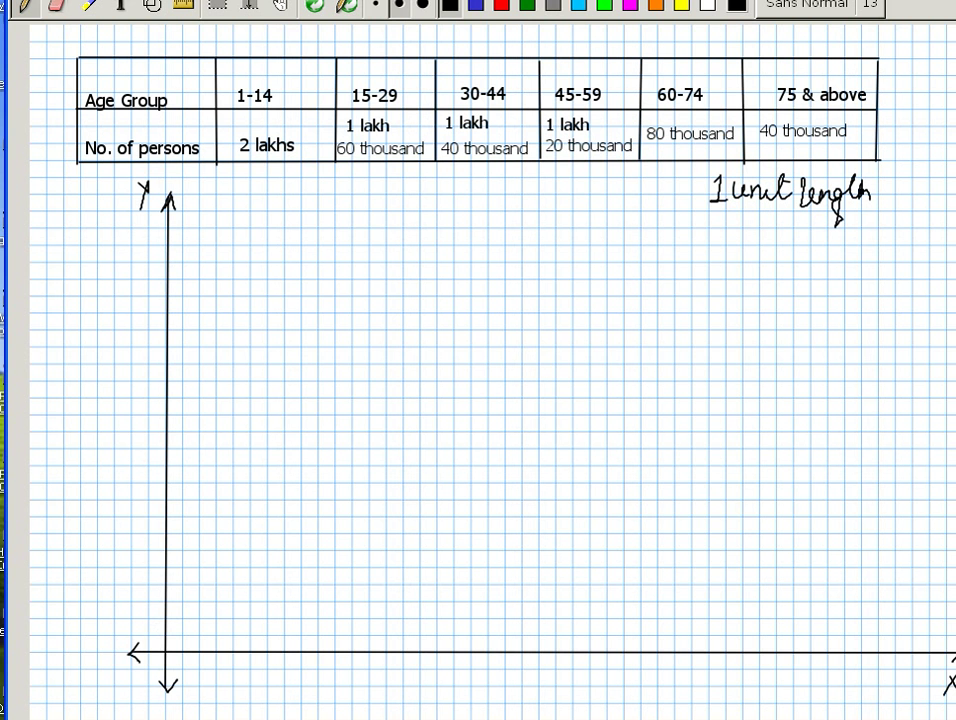
{"action": "left_click_drag", "start_coordinate": [753, 219], "coordinate": [768, 219]}
{"action": "mouse_move", "coordinate": [753, 228]}
{"action": "left_mouse_down"}
{"action": "mouse_move", "coordinate": [793, 231]}
{"action": "mouse_move", "coordinate": [802, 217]}
{"action": "mouse_move", "coordinate": [818, 233]}
{"action": "left_mouse_up"}
{"action": "left_click_drag", "start_coordinate": [829, 217], "coordinate": [830, 234]}
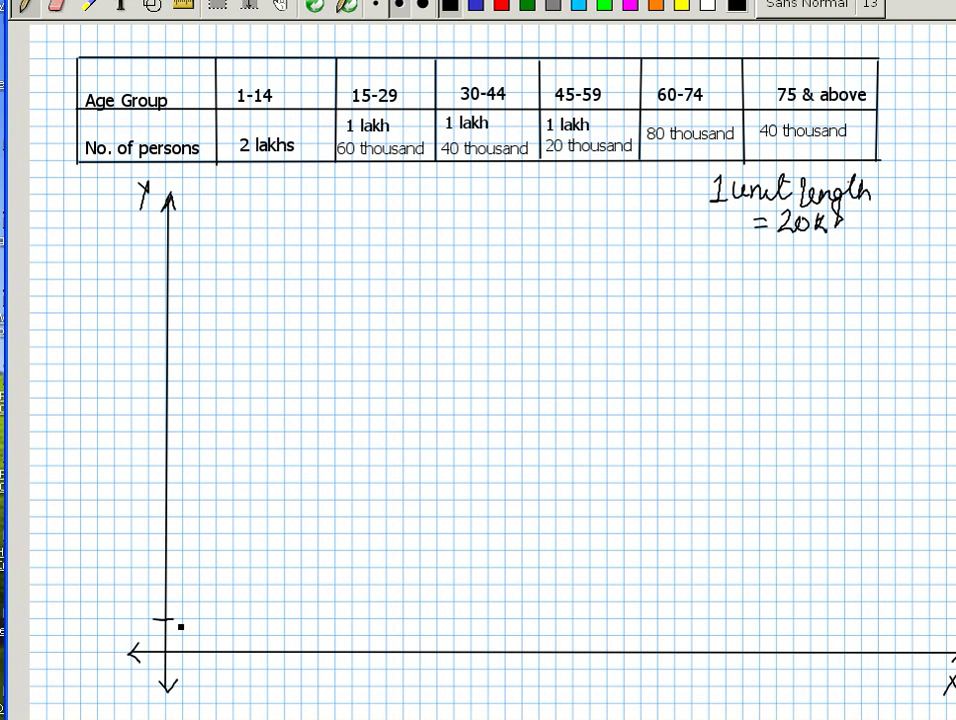
Step: Tick the Y axis one grid unit apart and label the ticks 20, 40, … up to 200
{"action": "mouse_move", "coordinate": [174, 620]}
{"action": "left_mouse_down"}
{"action": "mouse_move", "coordinate": [136, 625]}
{"action": "mouse_move", "coordinate": [140, 610]}
{"action": "mouse_move", "coordinate": [177, 584]}
{"action": "mouse_move", "coordinate": [137, 590]}
{"action": "mouse_move", "coordinate": [157, 549]}
{"action": "mouse_move", "coordinate": [135, 550]}
{"action": "mouse_move", "coordinate": [152, 547]}
{"action": "mouse_move", "coordinate": [156, 516]}
{"action": "left_mouse_up"}
{"action": "mouse_move", "coordinate": [140, 507]}
{"action": "left_mouse_down"}
{"action": "mouse_move", "coordinate": [134, 512]}
{"action": "mouse_move", "coordinate": [149, 514]}
{"action": "mouse_move", "coordinate": [160, 481]}
{"action": "mouse_move", "coordinate": [139, 491]}
{"action": "left_mouse_up"}
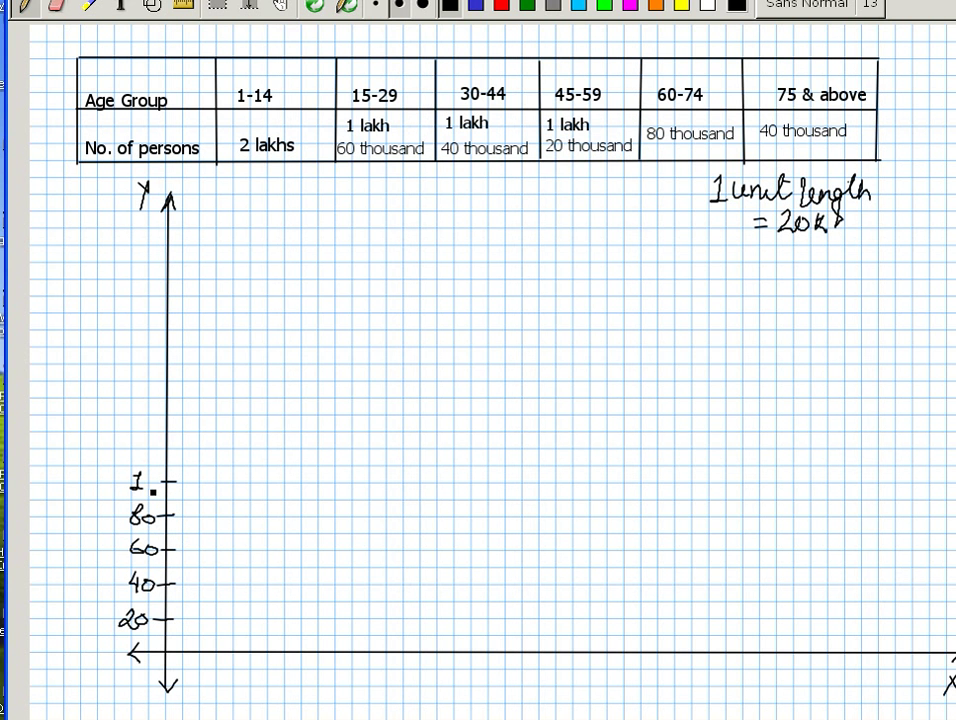
{"action": "mouse_move", "coordinate": [146, 479]}
{"action": "left_mouse_down"}
{"action": "mouse_move", "coordinate": [176, 448]}
{"action": "mouse_move", "coordinate": [138, 456]}
{"action": "mouse_move", "coordinate": [152, 453]}
{"action": "mouse_move", "coordinate": [174, 414]}
{"action": "mouse_move", "coordinate": [131, 422]}
{"action": "mouse_move", "coordinate": [147, 423]}
{"action": "mouse_move", "coordinate": [155, 406]}
{"action": "left_mouse_up"}
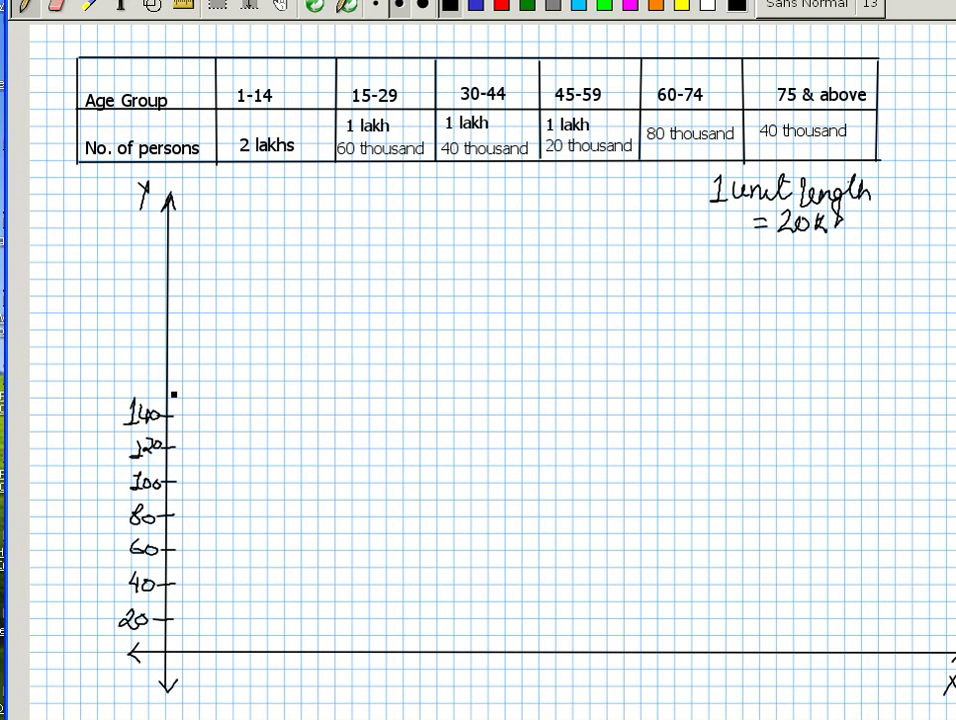
{"action": "mouse_move", "coordinate": [182, 382]}
{"action": "left_mouse_down"}
{"action": "mouse_move", "coordinate": [133, 388]}
{"action": "mouse_move", "coordinate": [141, 385]}
{"action": "left_mouse_up"}
{"action": "mouse_move", "coordinate": [154, 372]}
{"action": "left_mouse_down"}
{"action": "mouse_move", "coordinate": [162, 378]}
{"action": "mouse_move", "coordinate": [182, 347]}
{"action": "left_mouse_up"}
{"action": "mouse_move", "coordinate": [122, 337]}
{"action": "left_mouse_down"}
{"action": "mouse_move", "coordinate": [128, 356]}
{"action": "mouse_move", "coordinate": [145, 353]}
{"action": "mouse_move", "coordinate": [140, 340]}
{"action": "mouse_move", "coordinate": [157, 342]}
{"action": "left_mouse_up"}
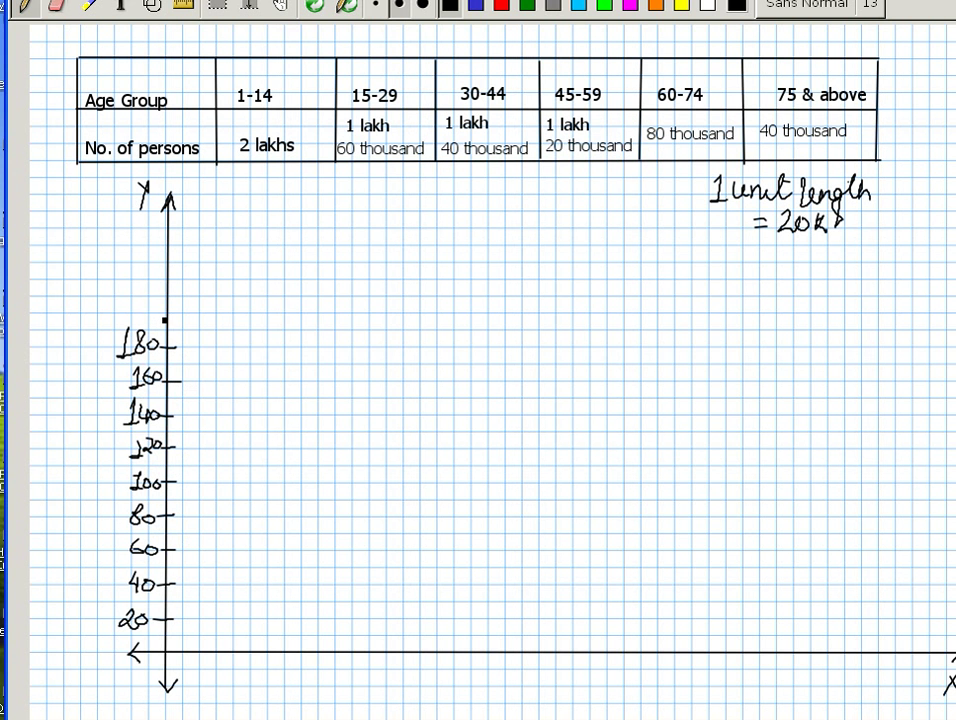
{"action": "left_click_drag", "start_coordinate": [157, 312], "coordinate": [177, 312]}
{"action": "left_click_drag", "start_coordinate": [112, 305], "coordinate": [157, 315]}
Step: Draw an upward arrow left of the Y axis and write 'No. of persons (in thousands)' under it
{"action": "mouse_move", "coordinate": [79, 489]}
{"action": "left_mouse_down"}
{"action": "mouse_move", "coordinate": [79, 432]}
{"action": "mouse_move", "coordinate": [90, 455]}
{"action": "mouse_move", "coordinate": [79, 432]}
{"action": "left_mouse_up"}
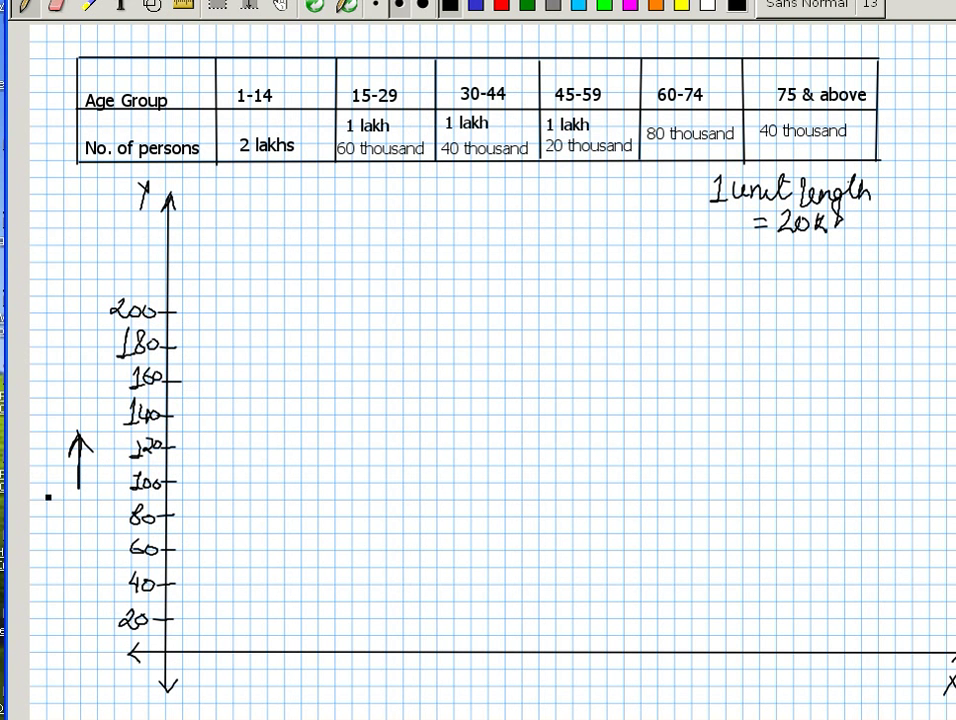
{"action": "mouse_move", "coordinate": [47, 490]}
{"action": "left_mouse_down"}
{"action": "mouse_move", "coordinate": [46, 512]}
{"action": "mouse_move", "coordinate": [60, 493]}
{"action": "mouse_move", "coordinate": [92, 528]}
{"action": "left_mouse_up"}
{"action": "mouse_move", "coordinate": [32, 548]}
{"action": "left_mouse_down"}
{"action": "mouse_move", "coordinate": [32, 570]}
{"action": "mouse_move", "coordinate": [83, 540]}
{"action": "mouse_move", "coordinate": [101, 552]}
{"action": "left_mouse_up"}
{"action": "left_click_drag", "start_coordinate": [112, 536], "coordinate": [104, 552]}
{"action": "mouse_move", "coordinate": [37, 573]}
{"action": "left_mouse_down"}
{"action": "mouse_move", "coordinate": [33, 594]}
{"action": "mouse_move", "coordinate": [92, 594]}
{"action": "mouse_move", "coordinate": [99, 581]}
{"action": "mouse_move", "coordinate": [116, 590]}
{"action": "left_mouse_up"}
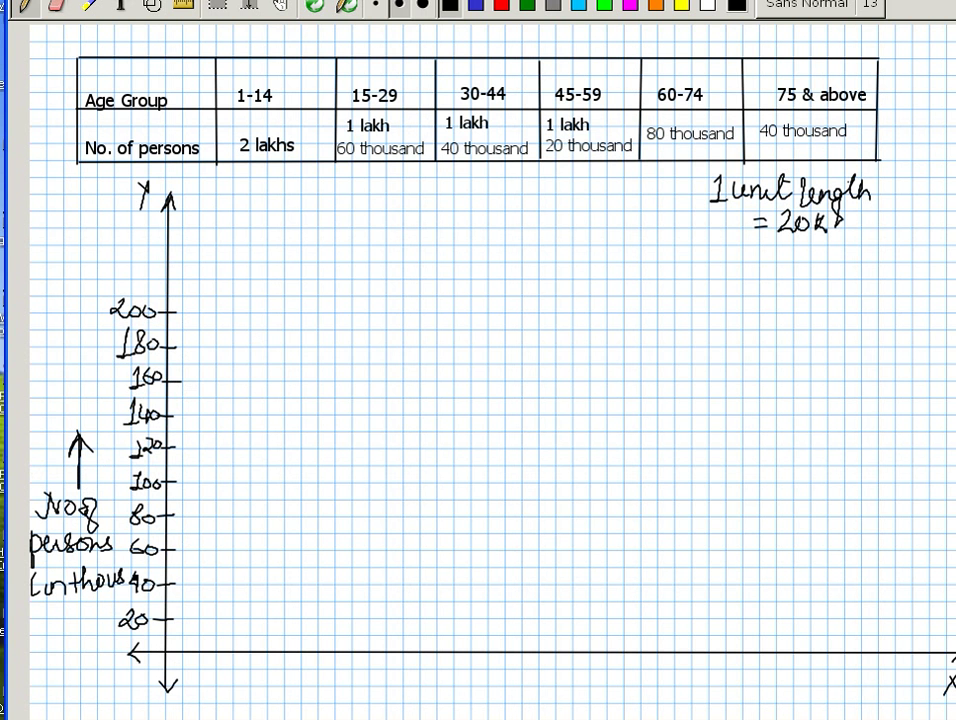
{"action": "left_click_drag", "start_coordinate": [78, 598], "coordinate": [128, 604]}
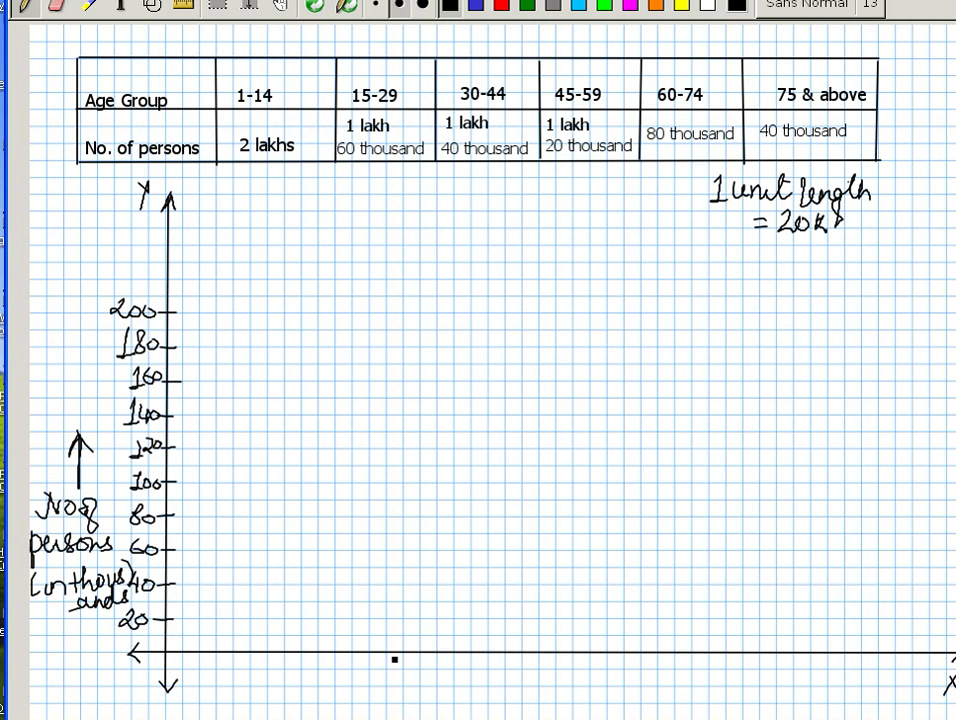
Step: Draw a rightward arrow under the X axis and write 'Age group' beneath it
{"action": "mouse_move", "coordinate": [335, 692]}
{"action": "left_mouse_down"}
{"action": "mouse_move", "coordinate": [425, 691]}
{"action": "mouse_move", "coordinate": [345, 719]}
{"action": "left_mouse_up"}
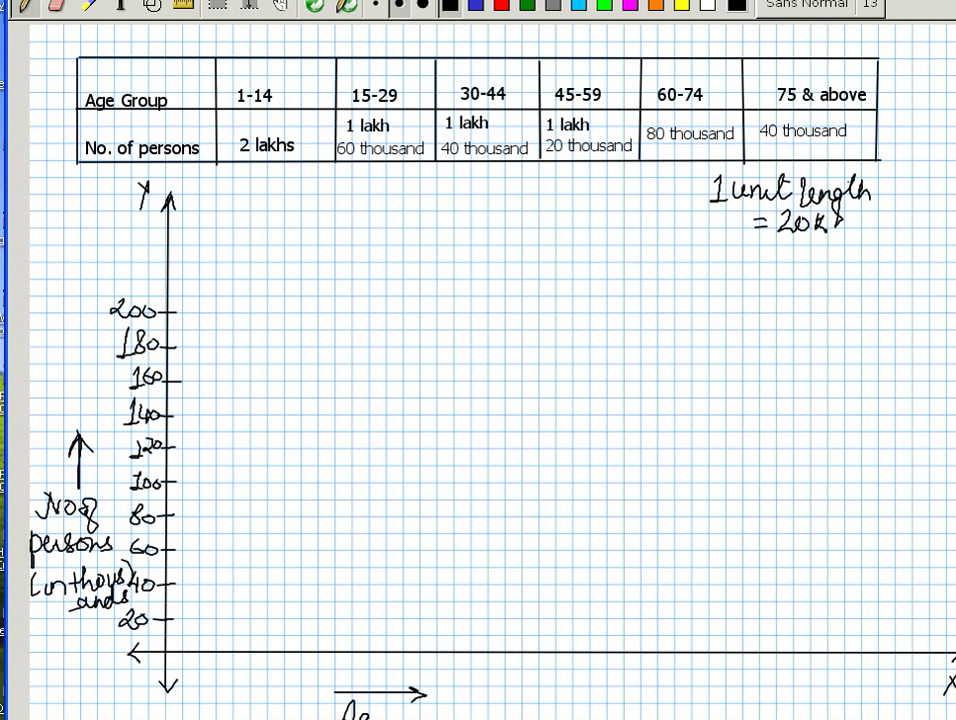
{"action": "left_click_drag", "start_coordinate": [417, 708], "coordinate": [412, 719]}
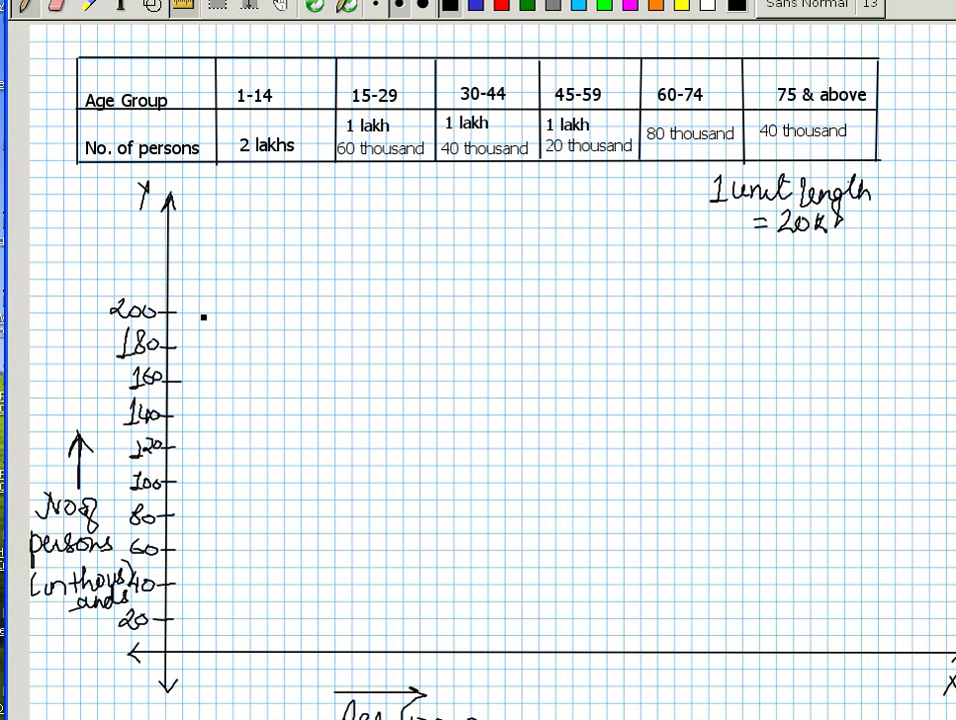
Step: Draw the 1-14 bar up to 200 and the 15-29 bar up to 160
{"action": "mouse_move", "coordinate": [207, 321]}
{"action": "left_mouse_down"}
{"action": "mouse_move", "coordinate": [239, 320]}
{"action": "mouse_move", "coordinate": [207, 364]}
{"action": "mouse_move", "coordinate": [204, 652]}
{"action": "left_mouse_up"}
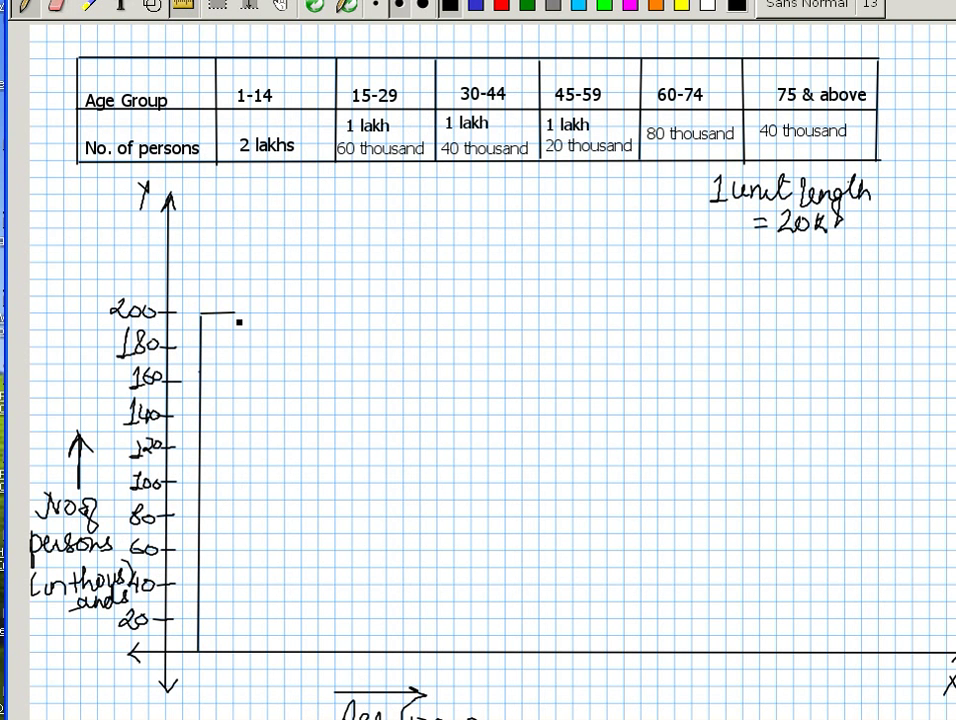
{"action": "left_click_drag", "start_coordinate": [241, 314], "coordinate": [239, 649]}
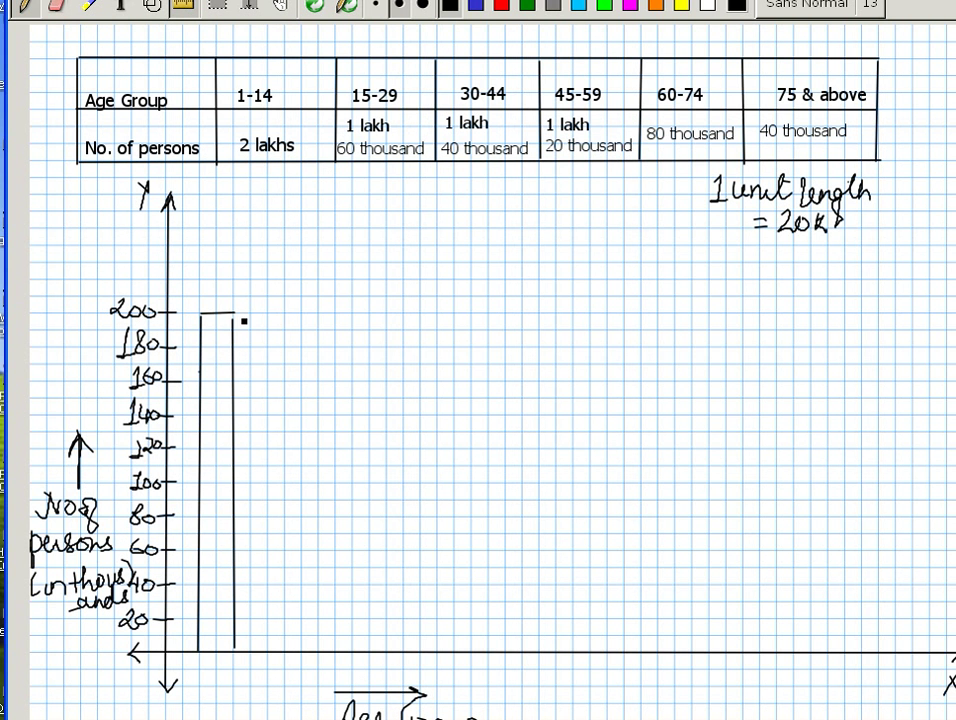
{"action": "left_click_drag", "start_coordinate": [240, 322], "coordinate": [239, 313]}
{"action": "mouse_move", "coordinate": [275, 387]}
{"action": "left_mouse_down"}
{"action": "mouse_move", "coordinate": [311, 386]}
{"action": "mouse_move", "coordinate": [271, 438]}
{"action": "mouse_move", "coordinate": [271, 547]}
{"action": "mouse_move", "coordinate": [259, 601]}
{"action": "mouse_move", "coordinate": [275, 645]}
{"action": "left_mouse_up"}
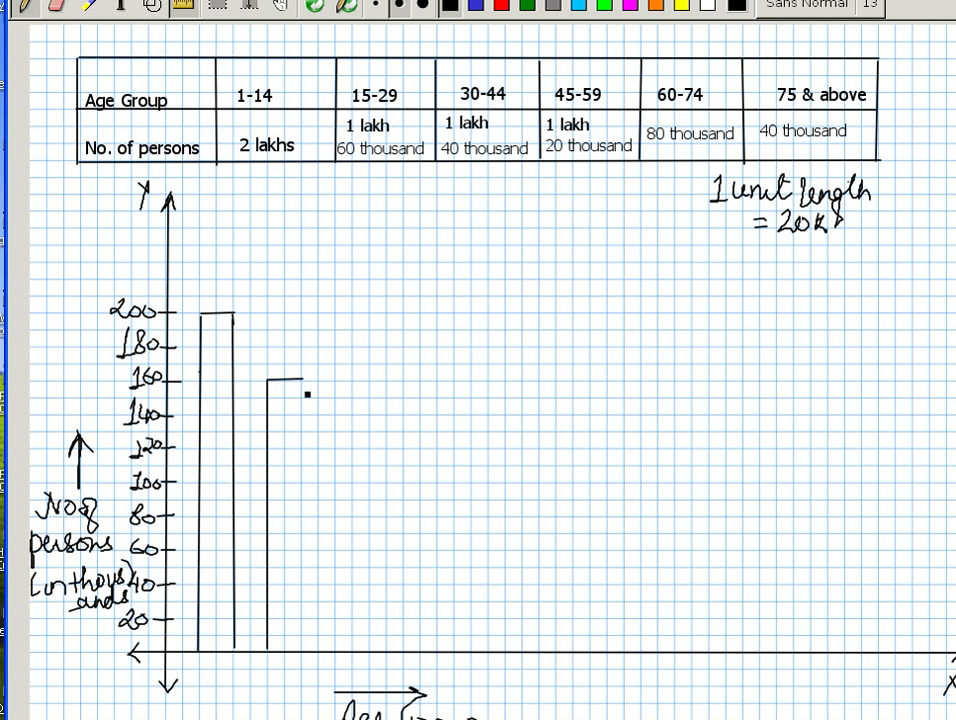
{"action": "left_click_drag", "start_coordinate": [307, 388], "coordinate": [308, 655]}
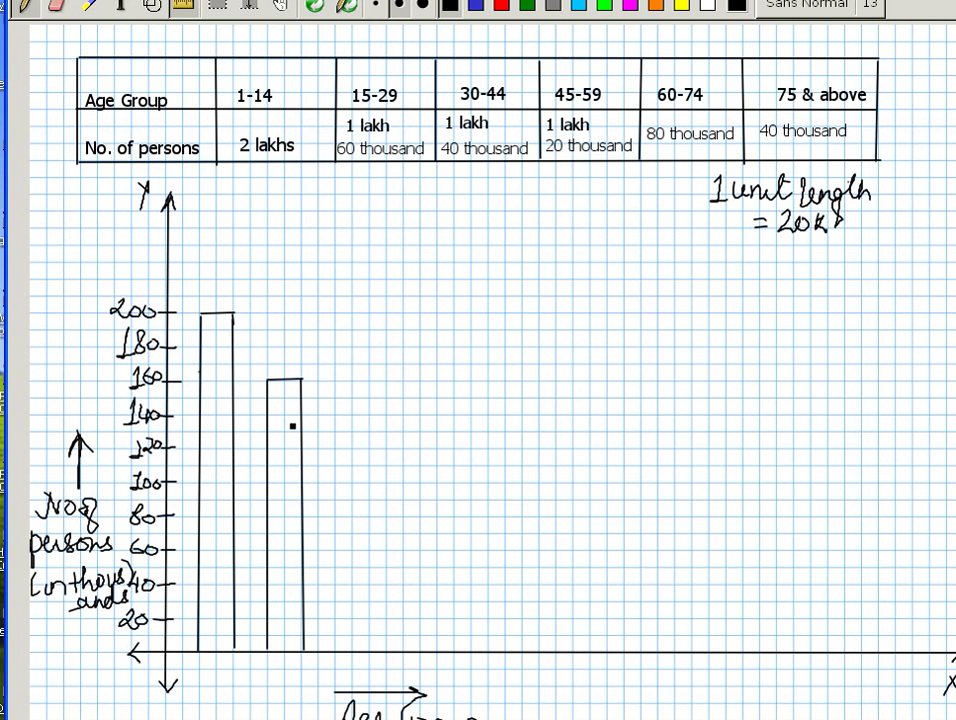
Step: Draw bars three to six with tops at 140, 120, 80 and 40
{"action": "left_click_drag", "start_coordinate": [334, 412], "coordinate": [333, 640]}
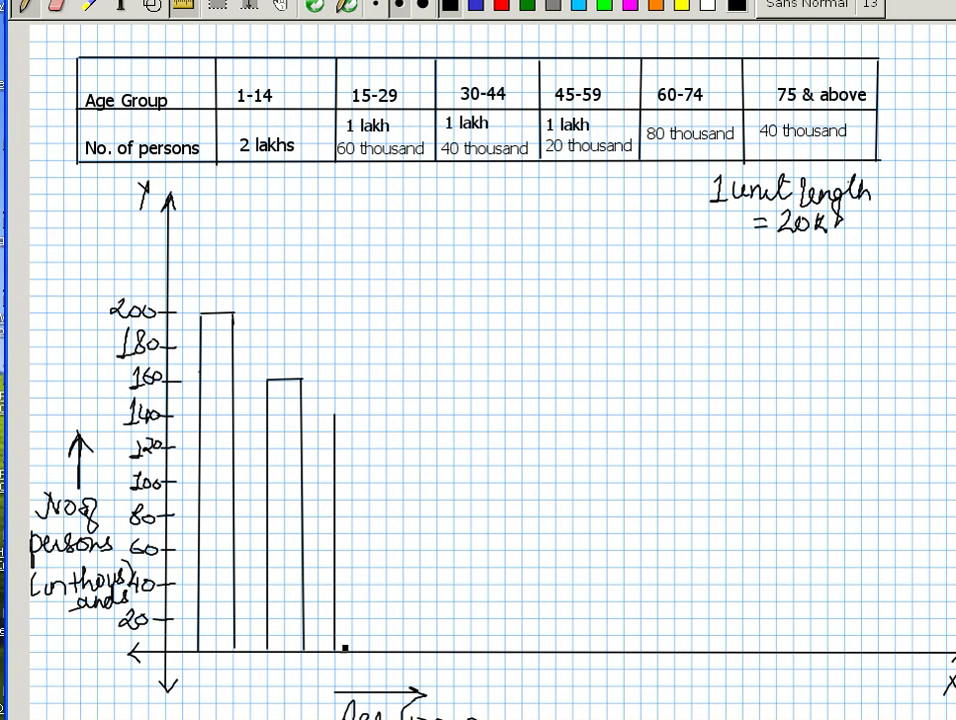
{"action": "mouse_move", "coordinate": [334, 413]}
{"action": "left_mouse_down"}
{"action": "mouse_move", "coordinate": [370, 413]}
{"action": "mouse_move", "coordinate": [370, 650]}
{"action": "left_mouse_up"}
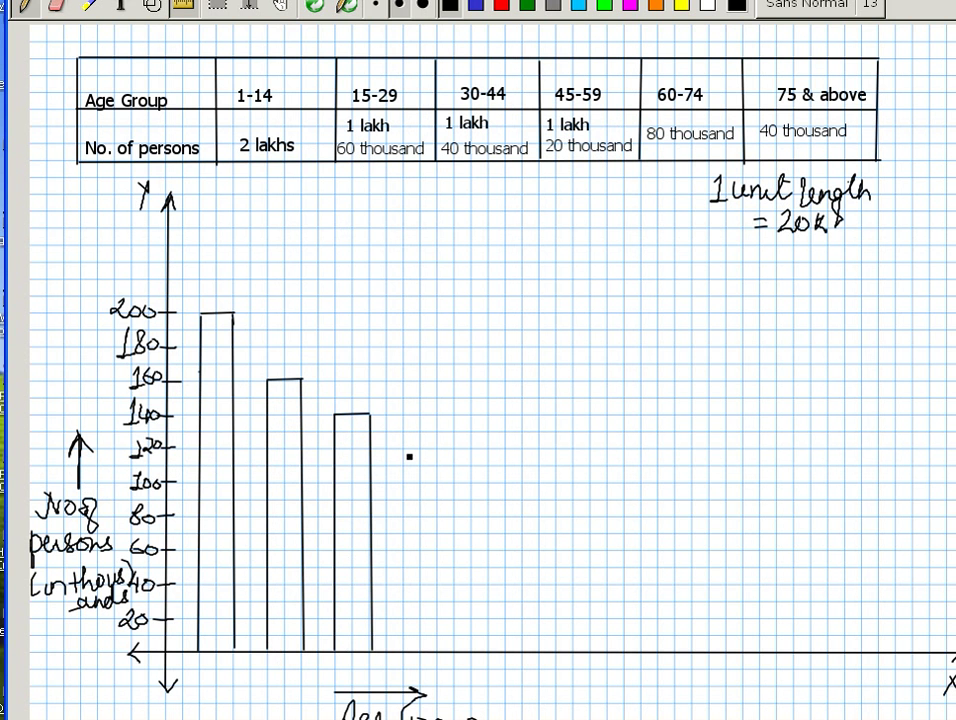
{"action": "left_click_drag", "start_coordinate": [409, 457], "coordinate": [407, 657]}
{"action": "mouse_move", "coordinate": [408, 457]}
{"action": "left_mouse_down"}
{"action": "mouse_move", "coordinate": [443, 461]}
{"action": "mouse_move", "coordinate": [444, 651]}
{"action": "left_mouse_up"}
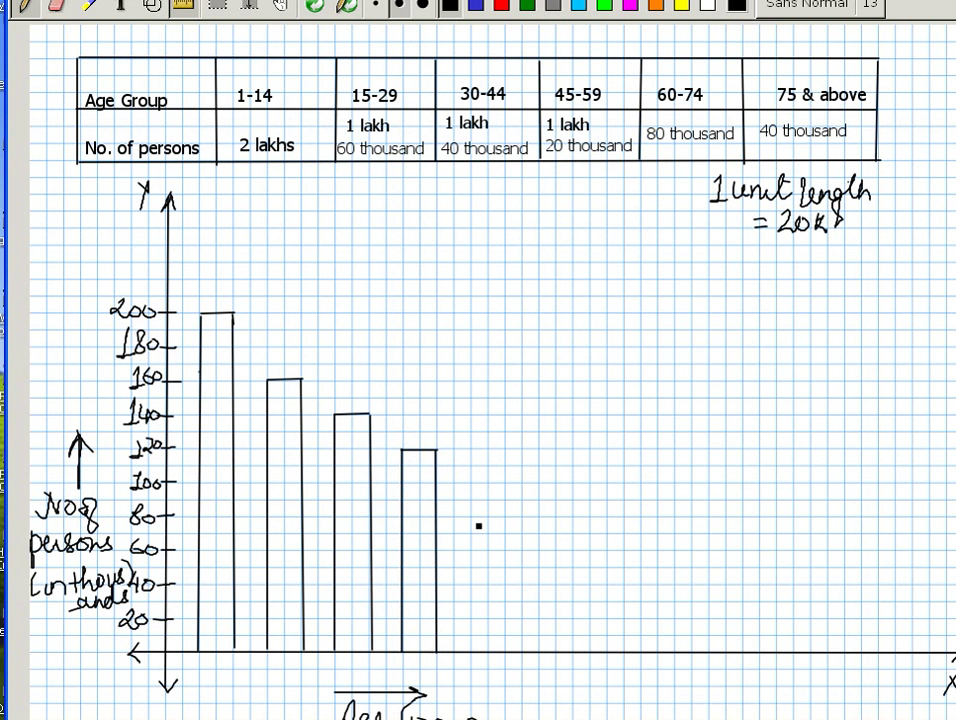
{"action": "left_click_drag", "start_coordinate": [479, 524], "coordinate": [478, 653]}
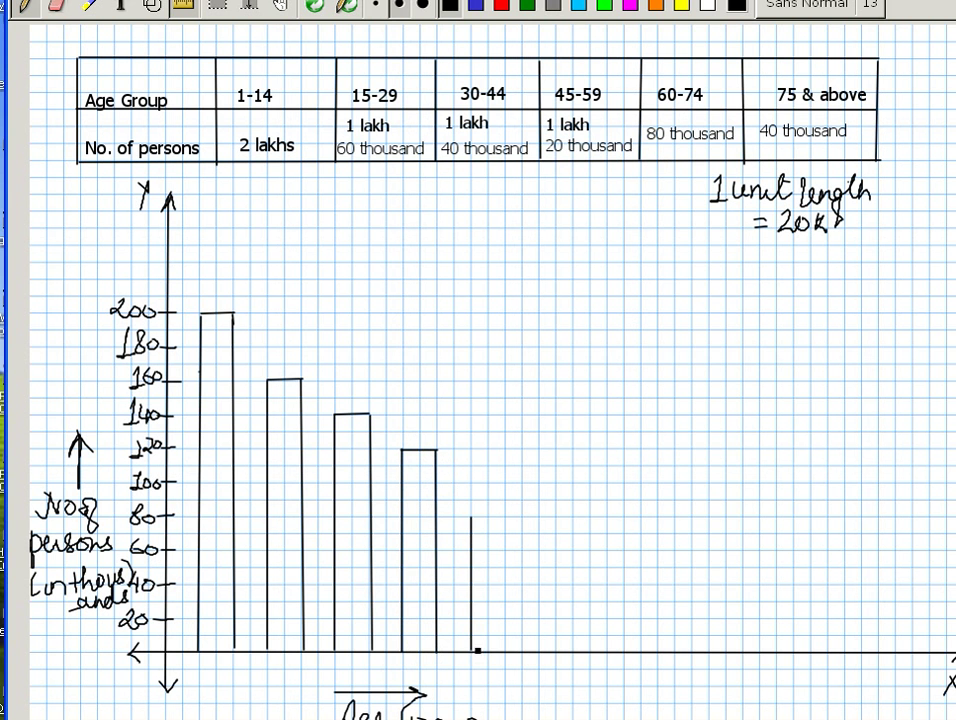
{"action": "mouse_move", "coordinate": [476, 521]}
{"action": "left_mouse_down"}
{"action": "mouse_move", "coordinate": [512, 523]}
{"action": "mouse_move", "coordinate": [512, 659]}
{"action": "left_mouse_up"}
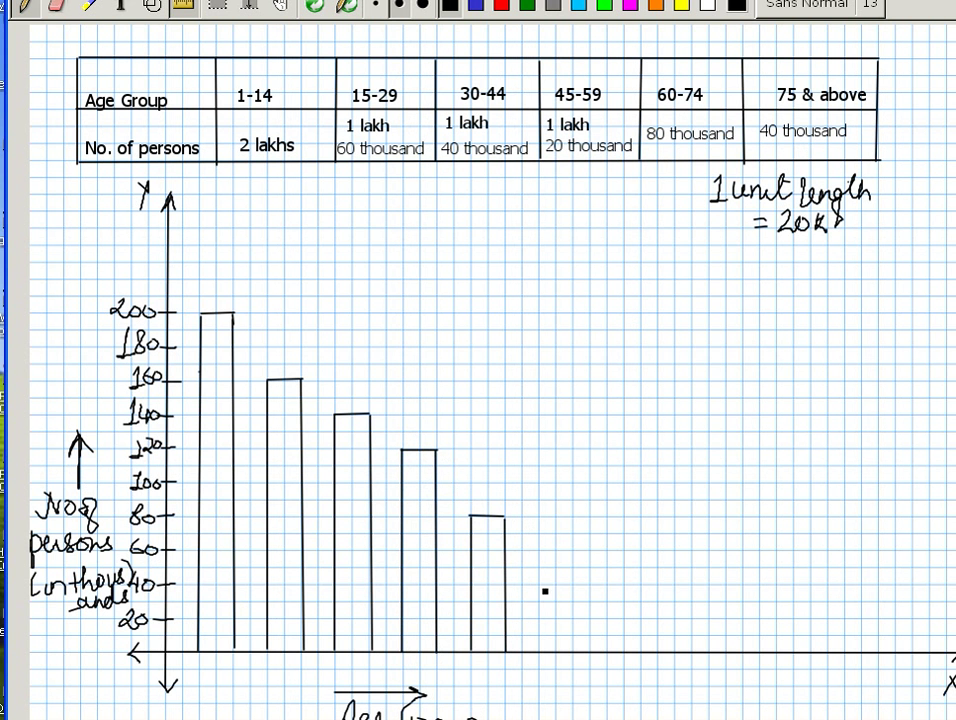
{"action": "left_click_drag", "start_coordinate": [545, 591], "coordinate": [548, 661]}
{"action": "mouse_move", "coordinate": [545, 594]}
{"action": "left_mouse_down"}
{"action": "mouse_move", "coordinate": [578, 594]}
{"action": "mouse_move", "coordinate": [581, 656]}
{"action": "left_mouse_up"}
Step: Label the bars 1-14, 15-29, 30-44, 45-59, 60-74, with an arrowed '75 & Above' beside the last
{"action": "mouse_move", "coordinate": [207, 348]}
{"action": "left_mouse_down"}
{"action": "mouse_move", "coordinate": [218, 389]}
{"action": "mouse_move", "coordinate": [209, 428]}
{"action": "mouse_move", "coordinate": [225, 420]}
{"action": "mouse_move", "coordinate": [223, 430]}
{"action": "left_mouse_up"}
{"action": "mouse_move", "coordinate": [277, 414]}
{"action": "left_mouse_down"}
{"action": "mouse_move", "coordinate": [284, 502]}
{"action": "mouse_move", "coordinate": [288, 491]}
{"action": "mouse_move", "coordinate": [300, 494]}
{"action": "mouse_move", "coordinate": [292, 501]}
{"action": "left_mouse_up"}
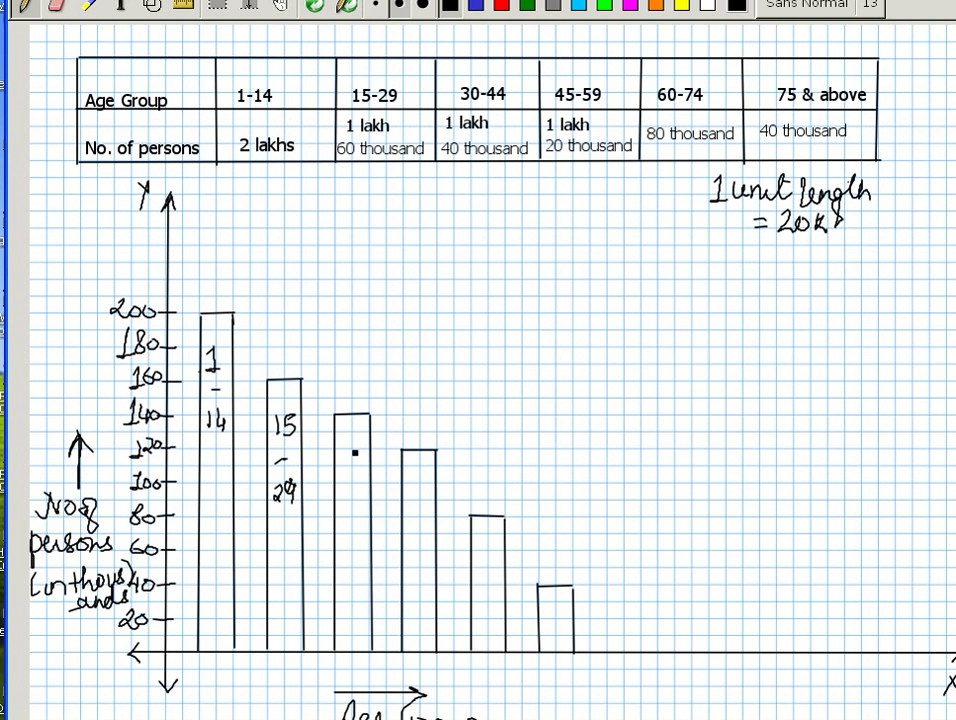
{"action": "mouse_move", "coordinate": [352, 455]}
{"action": "left_mouse_down"}
{"action": "mouse_move", "coordinate": [371, 465]}
{"action": "mouse_move", "coordinate": [344, 487]}
{"action": "mouse_move", "coordinate": [348, 523]}
{"action": "mouse_move", "coordinate": [367, 512]}
{"action": "mouse_move", "coordinate": [367, 527]}
{"action": "left_mouse_up"}
{"action": "mouse_move", "coordinate": [414, 480]}
{"action": "left_mouse_down"}
{"action": "mouse_move", "coordinate": [406, 495]}
{"action": "mouse_move", "coordinate": [415, 500]}
{"action": "mouse_move", "coordinate": [424, 488]}
{"action": "mouse_move", "coordinate": [415, 517]}
{"action": "left_mouse_up"}
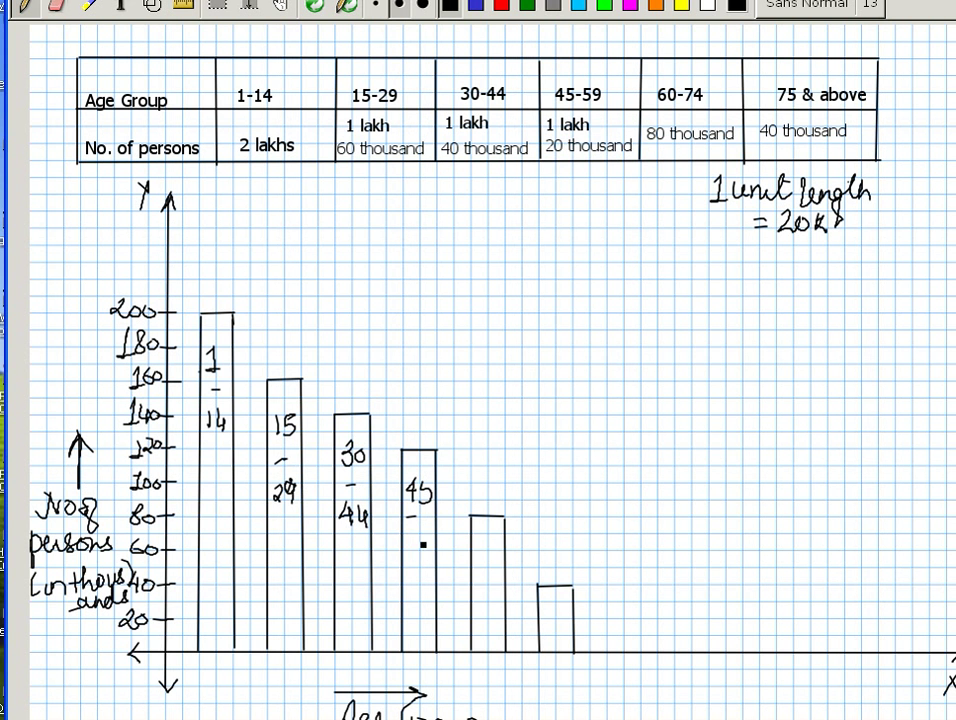
{"action": "mouse_move", "coordinate": [414, 537]}
{"action": "left_mouse_down"}
{"action": "mouse_move", "coordinate": [407, 556]}
{"action": "mouse_move", "coordinate": [424, 557]}
{"action": "left_mouse_up"}
{"action": "mouse_move", "coordinate": [481, 532]}
{"action": "left_mouse_down"}
{"action": "mouse_move", "coordinate": [477, 545]}
{"action": "mouse_move", "coordinate": [490, 535]}
{"action": "mouse_move", "coordinate": [491, 548]}
{"action": "left_mouse_up"}
{"action": "mouse_move", "coordinate": [474, 592]}
{"action": "left_mouse_down"}
{"action": "mouse_move", "coordinate": [481, 609]}
{"action": "mouse_move", "coordinate": [490, 597]}
{"action": "mouse_move", "coordinate": [494, 610]}
{"action": "left_mouse_up"}
{"action": "mouse_move", "coordinate": [558, 624]}
{"action": "left_mouse_down"}
{"action": "mouse_move", "coordinate": [598, 604]}
{"action": "mouse_move", "coordinate": [615, 620]}
{"action": "mouse_move", "coordinate": [656, 592]}
{"action": "mouse_move", "coordinate": [650, 616]}
{"action": "mouse_move", "coordinate": [666, 598]}
{"action": "mouse_move", "coordinate": [674, 616]}
{"action": "mouse_move", "coordinate": [690, 614]}
{"action": "left_mouse_up"}
{"action": "mouse_move", "coordinate": [694, 604]}
{"action": "left_mouse_down"}
{"action": "mouse_move", "coordinate": [706, 614]}
{"action": "mouse_move", "coordinate": [738, 600]}
{"action": "left_mouse_up"}
{"action": "left_click_drag", "start_coordinate": [740, 608], "coordinate": [754, 612]}
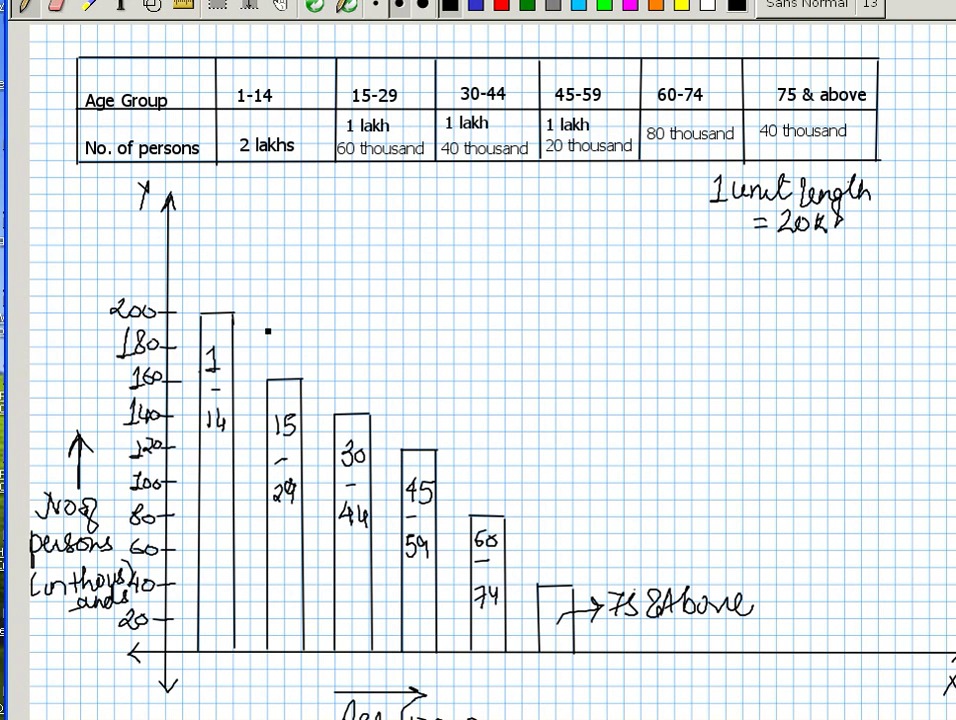
{"action": "key", "text": "Page_Up"}
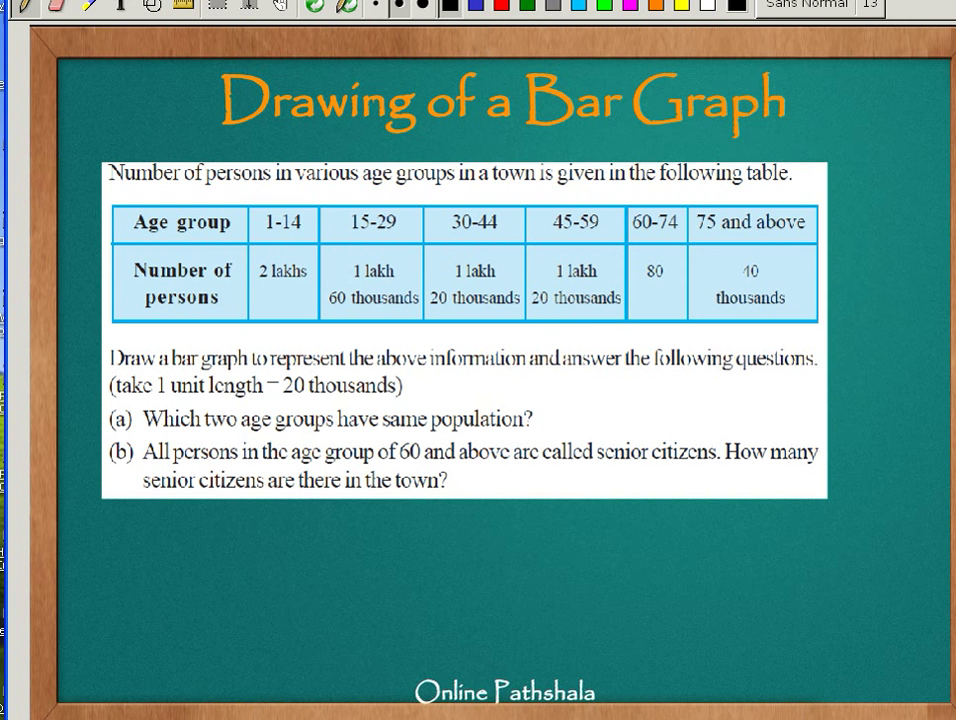
{"action": "key", "text": "Page_Down"}
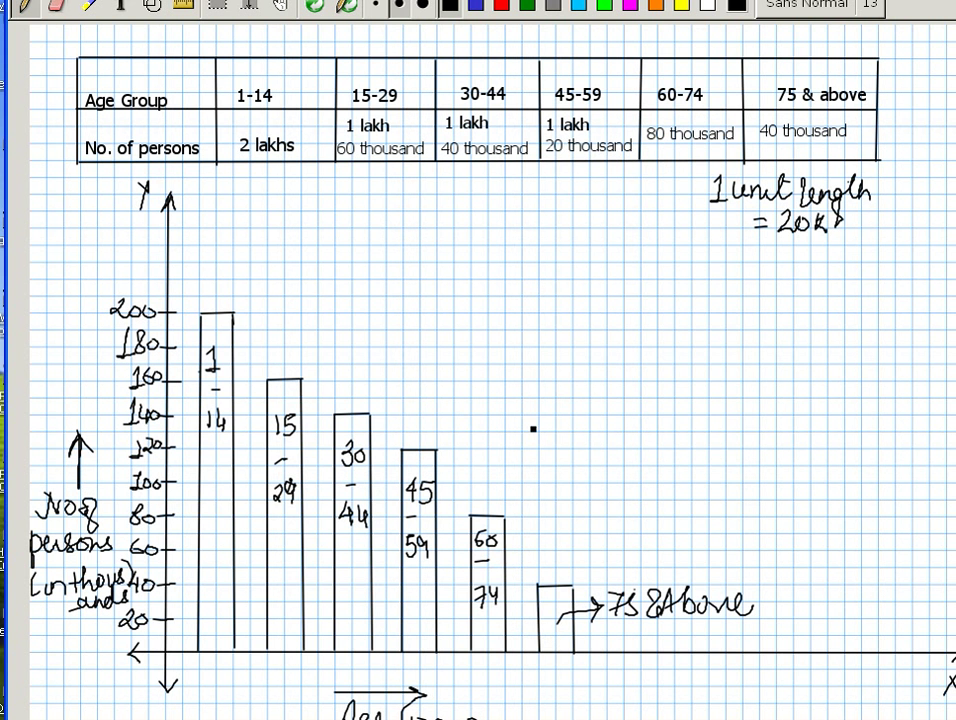
Step: Arrow down from the 60-74 bar and write '60-74 – 80K', '75 & Above + 40K = 120K'
{"action": "mouse_move", "coordinate": [487, 636]}
{"action": "left_mouse_down"}
{"action": "mouse_move", "coordinate": [551, 691]}
{"action": "mouse_move", "coordinate": [604, 683]}
{"action": "left_mouse_up"}
{"action": "mouse_move", "coordinate": [610, 674]}
{"action": "left_mouse_down"}
{"action": "mouse_move", "coordinate": [622, 696]}
{"action": "mouse_move", "coordinate": [708, 690]}
{"action": "mouse_move", "coordinate": [722, 675]}
{"action": "mouse_move", "coordinate": [737, 694]}
{"action": "mouse_move", "coordinate": [754, 694]}
{"action": "left_mouse_up"}
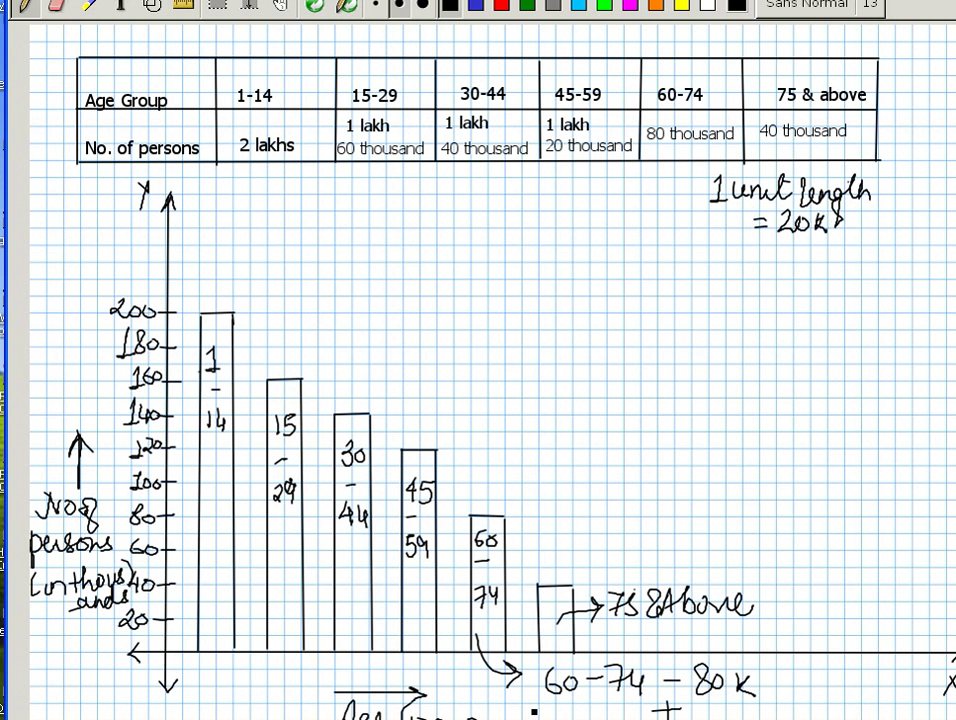
{"action": "mouse_move", "coordinate": [531, 705]}
{"action": "left_mouse_down"}
{"action": "mouse_move", "coordinate": [531, 719]}
{"action": "mouse_move", "coordinate": [550, 712]}
{"action": "left_mouse_up"}
{"action": "mouse_move", "coordinate": [560, 706]}
{"action": "left_mouse_down"}
{"action": "mouse_move", "coordinate": [588, 719]}
{"action": "mouse_move", "coordinate": [752, 719]}
{"action": "mouse_move", "coordinate": [776, 706]}
{"action": "mouse_move", "coordinate": [818, 719]}
{"action": "mouse_move", "coordinate": [844, 718]}
{"action": "mouse_move", "coordinate": [858, 703]}
{"action": "mouse_move", "coordinate": [909, 719]}
{"action": "left_mouse_up"}
{"action": "left_click", "coordinate": [899, 705]}
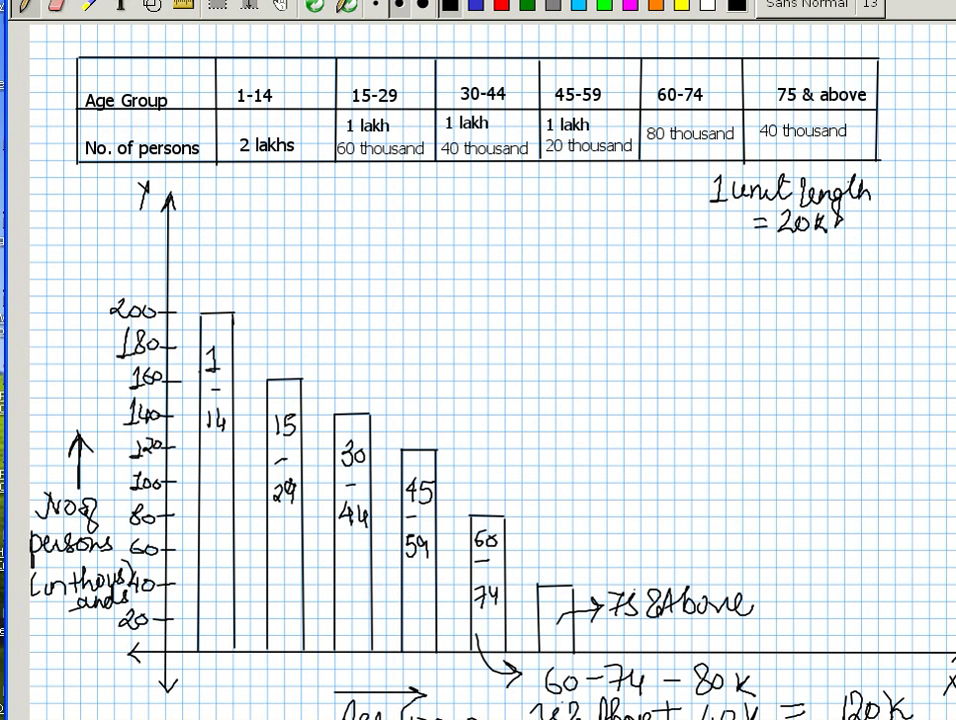